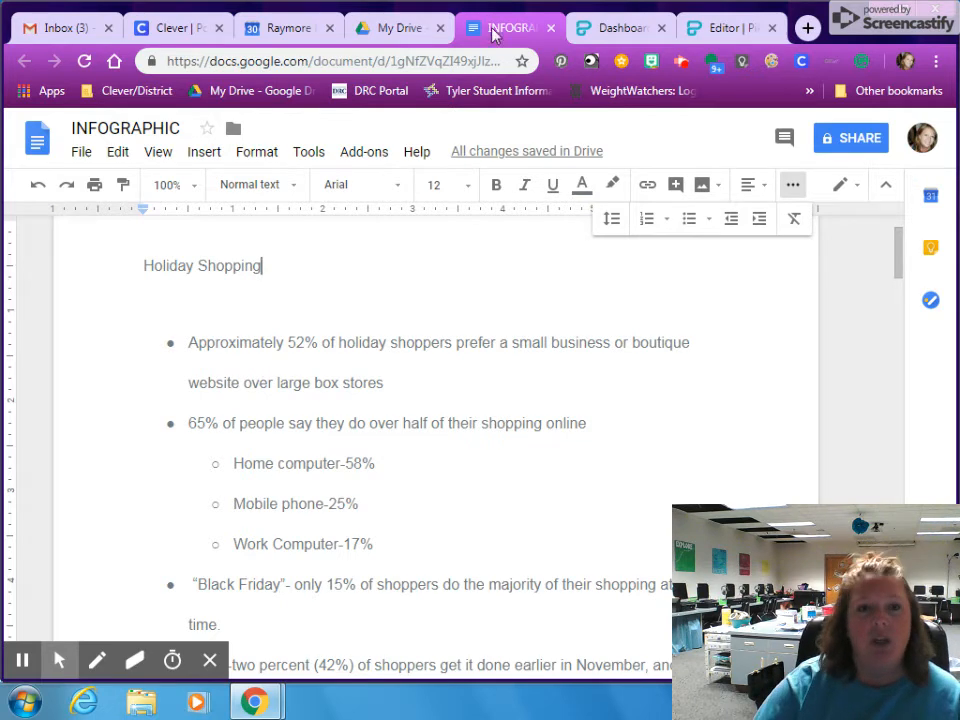
Switch to the Piktochart editor, look through the text frames, and add a Title text box to the blank infographic
click(714, 28)
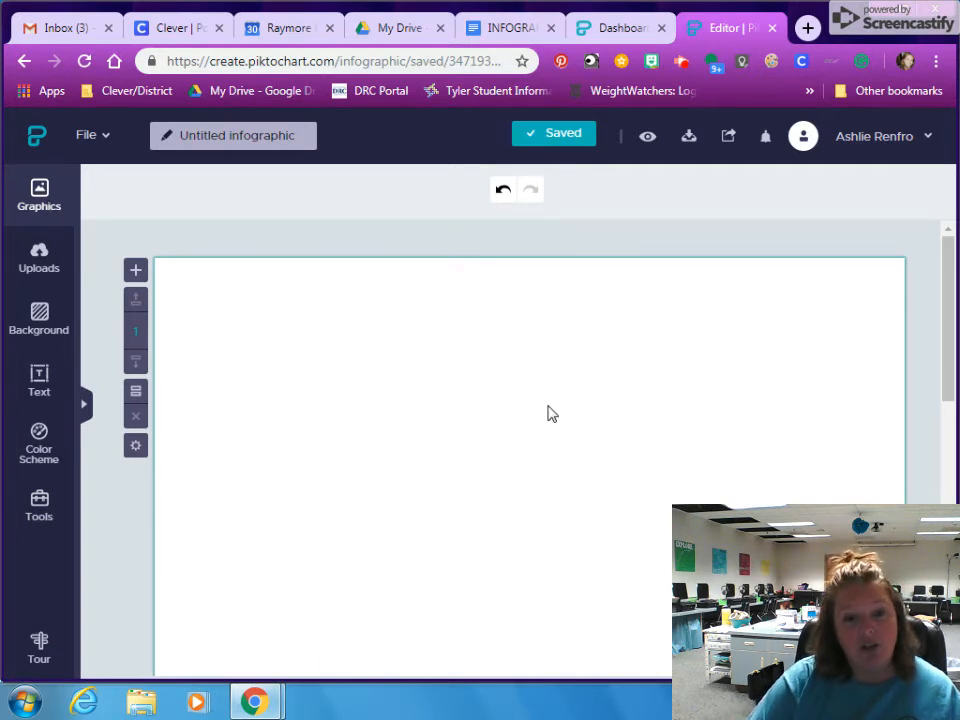
click(38, 388)
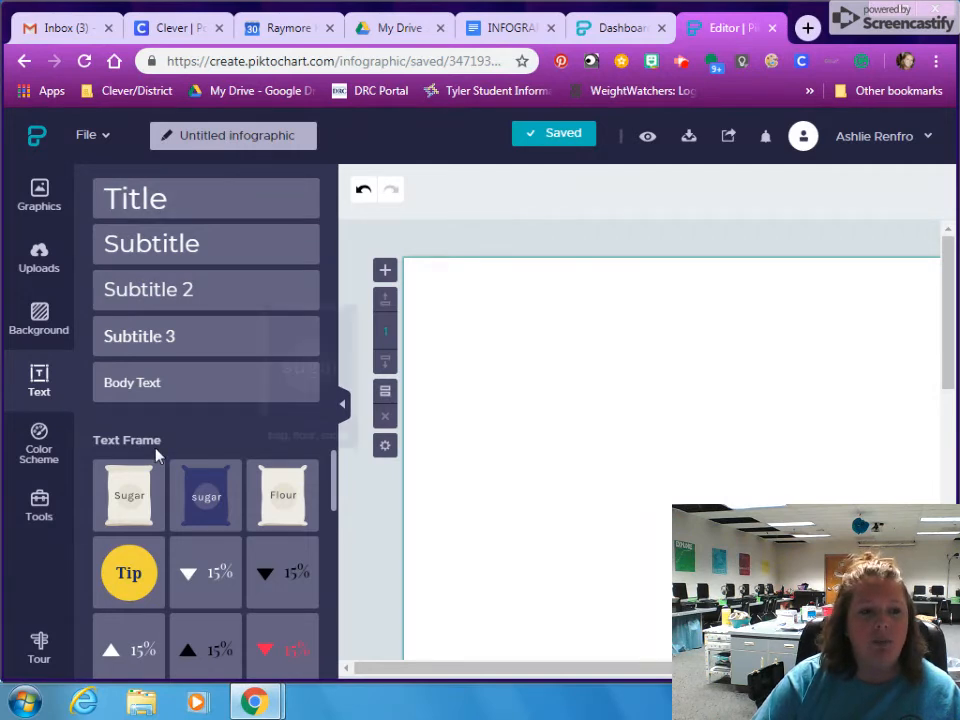
mouse_move(191, 507)
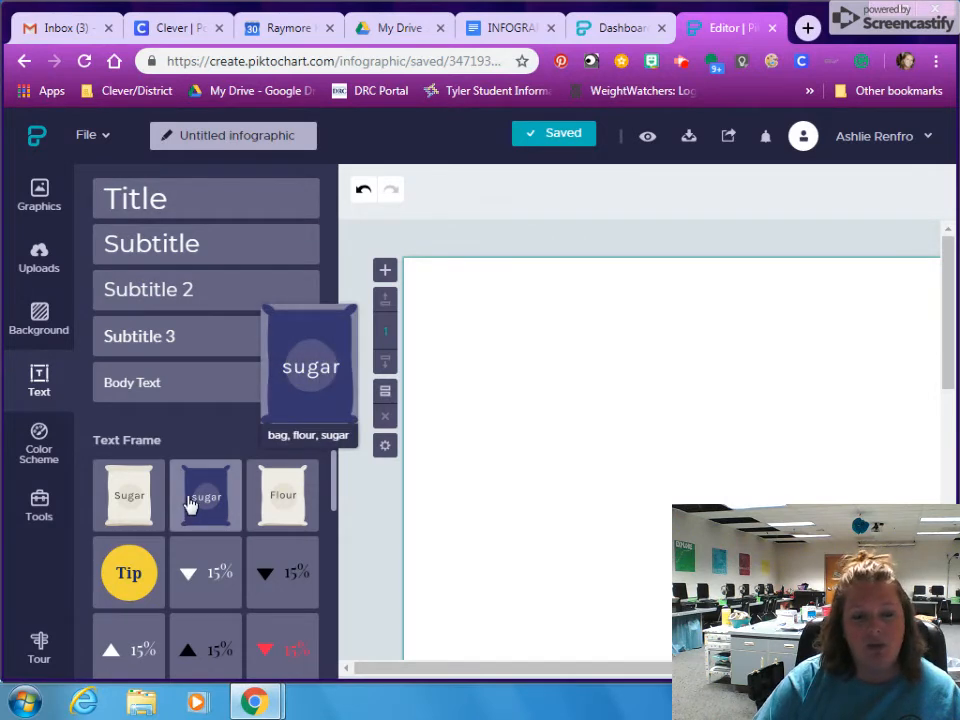
scroll(188, 542, down, 5)
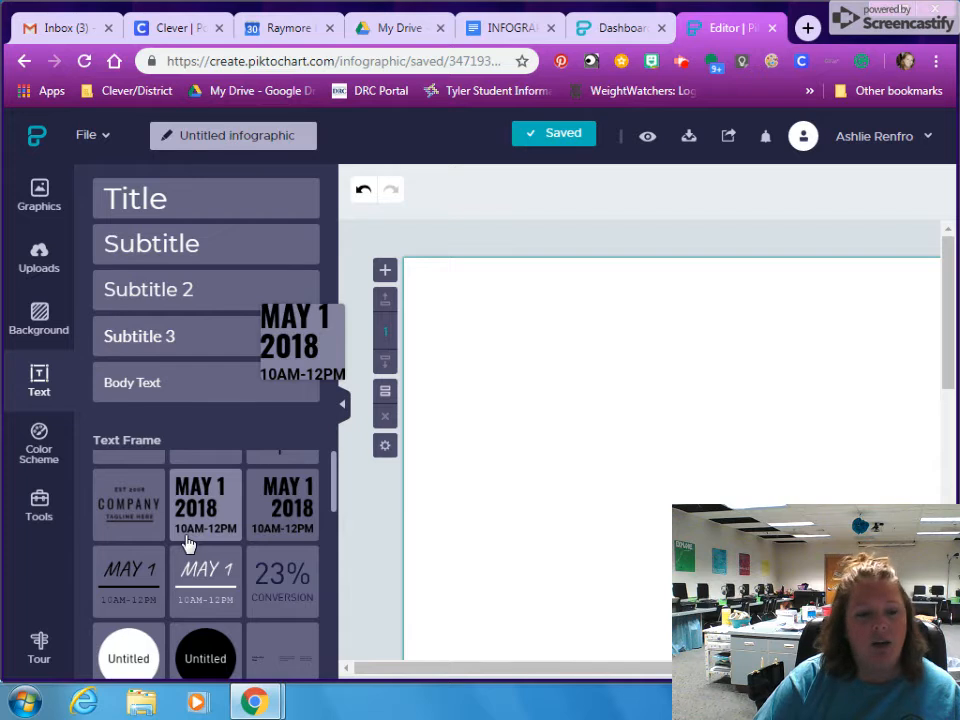
scroll(188, 542, down, 3)
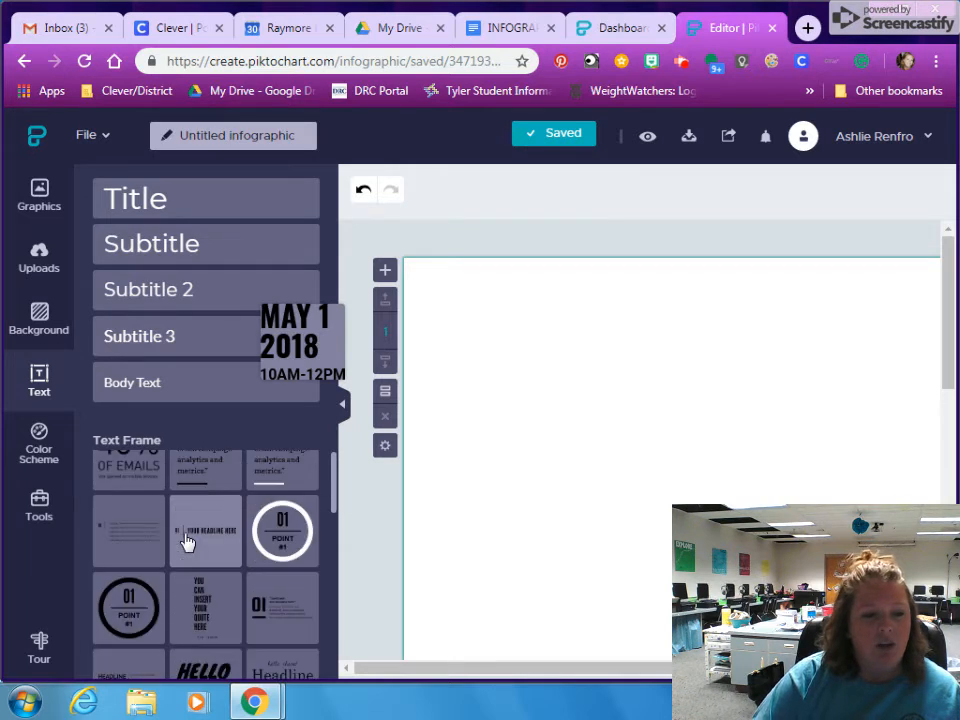
scroll(186, 541, up, 8)
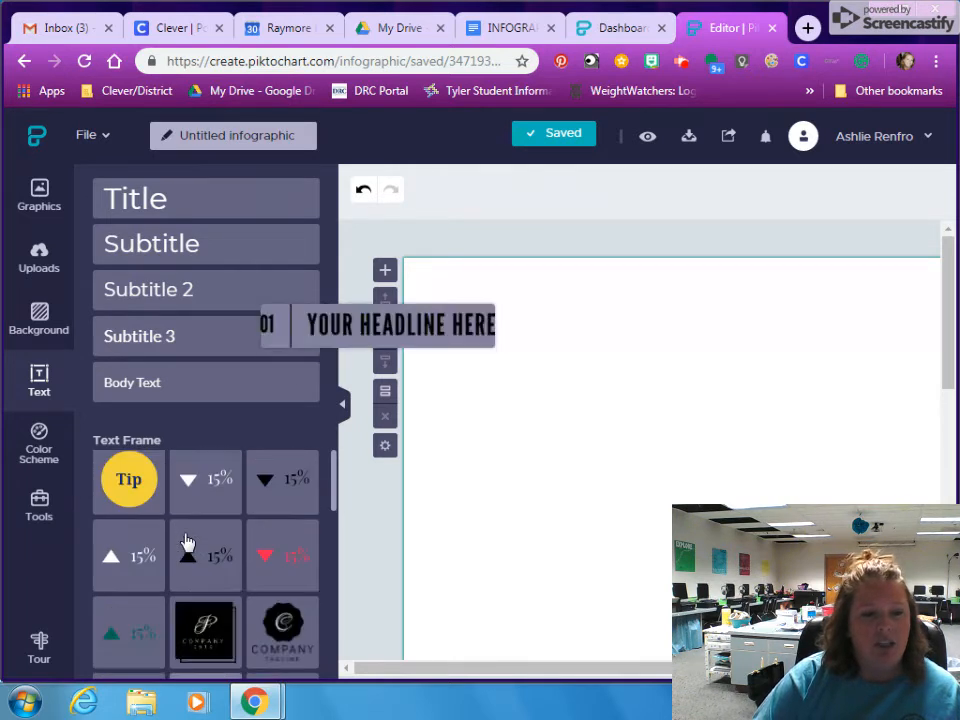
click(138, 200)
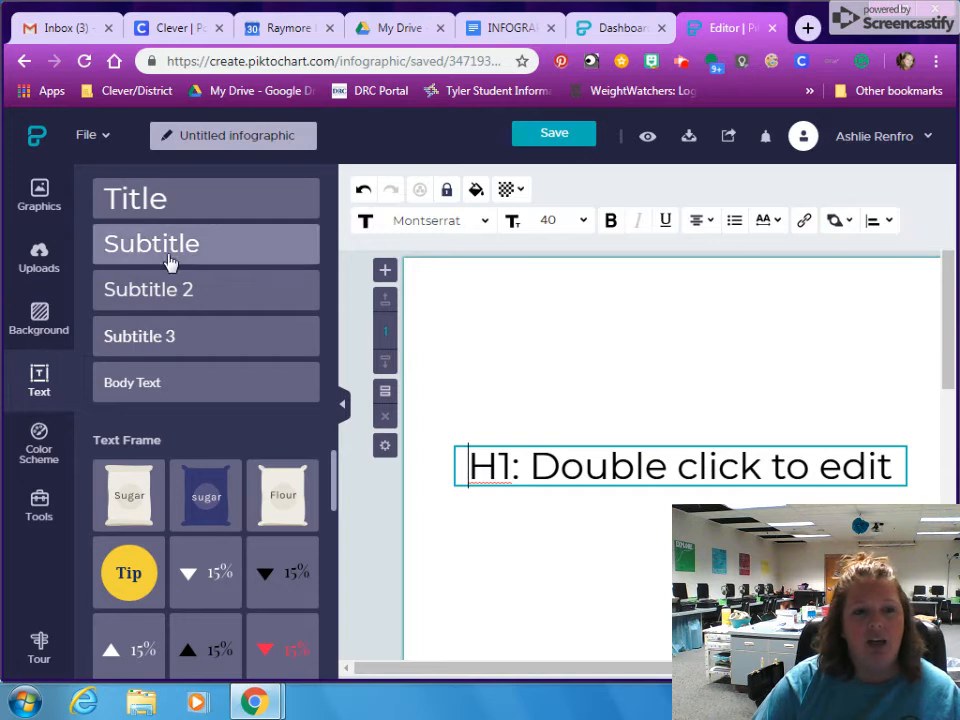
Move the title text box to the horizontal center near the upper edge of the page
click(343, 410)
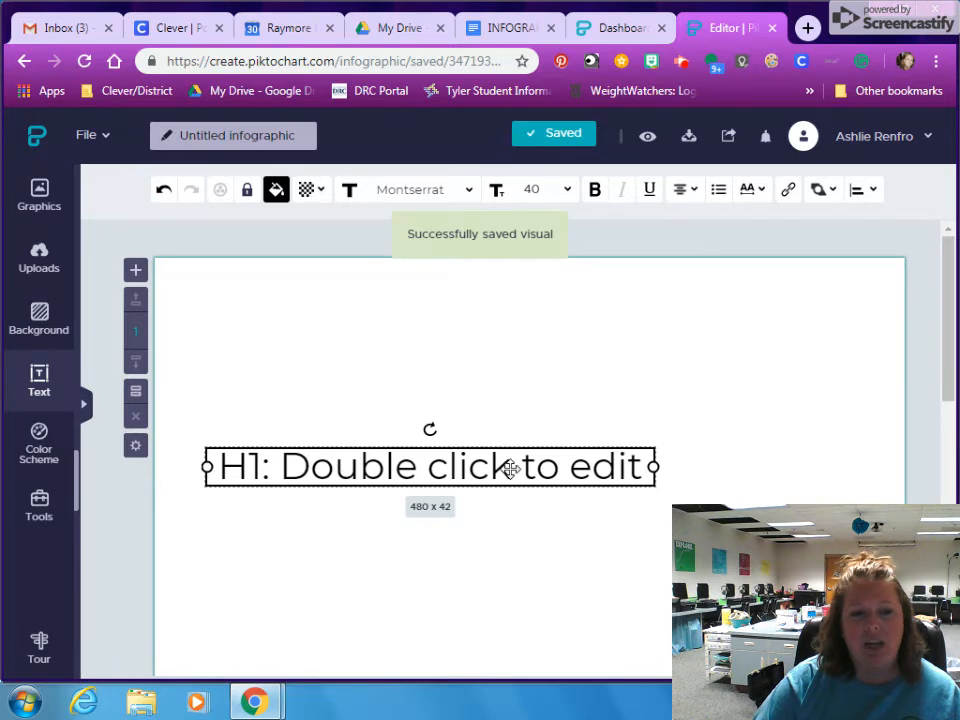
drag(514, 471, 614, 347)
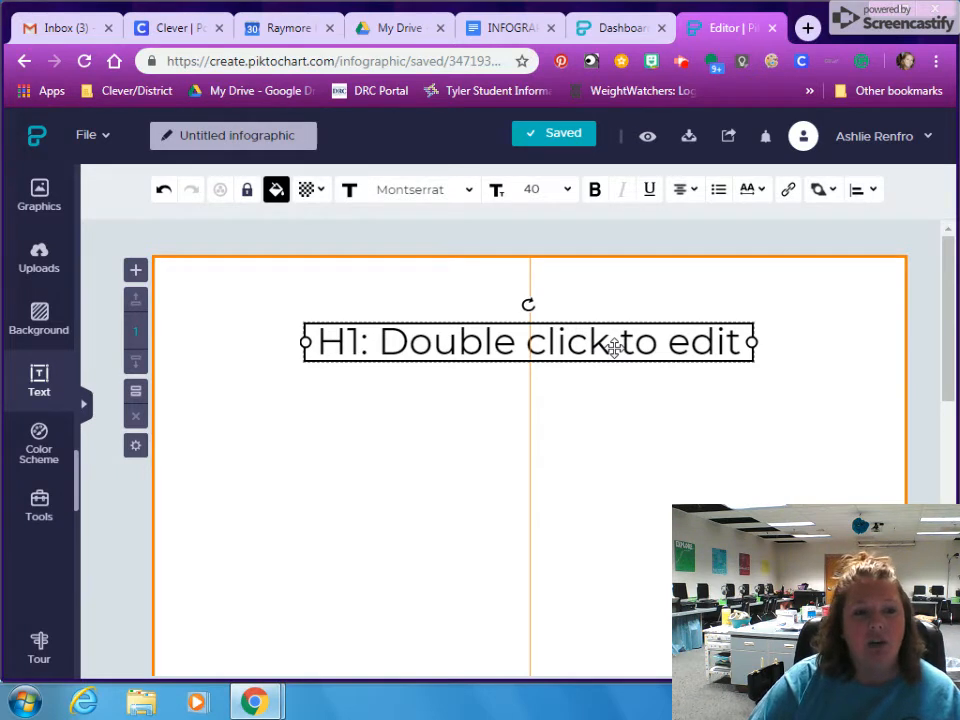
drag(614, 347, 615, 319)
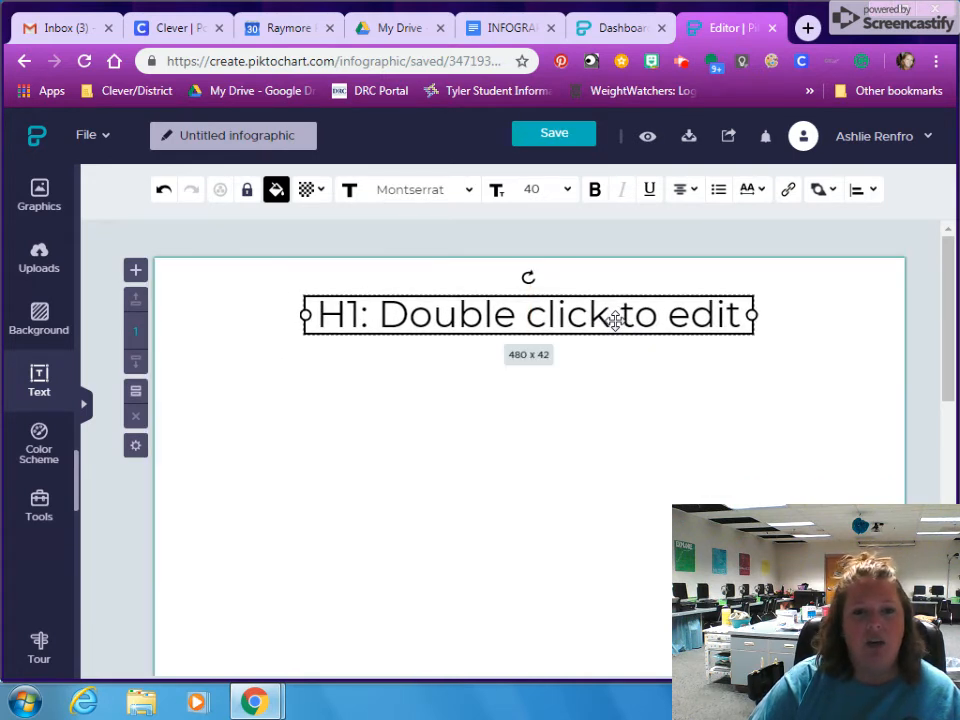
Replace the title's placeholder text with "Holiday Shopping"
double_click(615, 320)
double_click(617, 320)
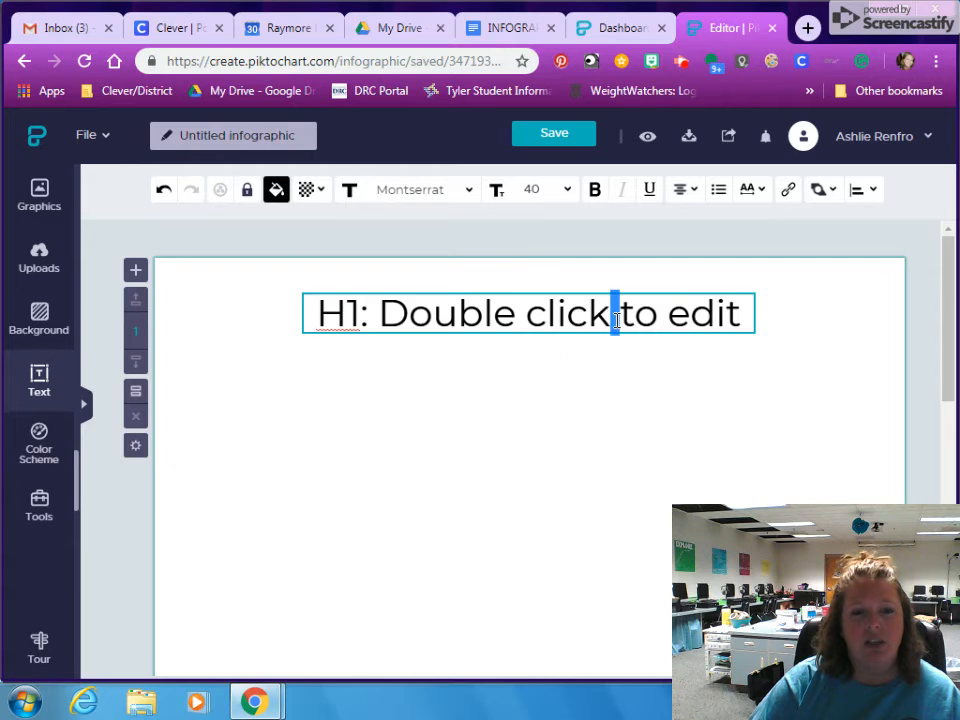
click(617, 320)
drag(737, 313, 294, 332)
key(BackSpace)
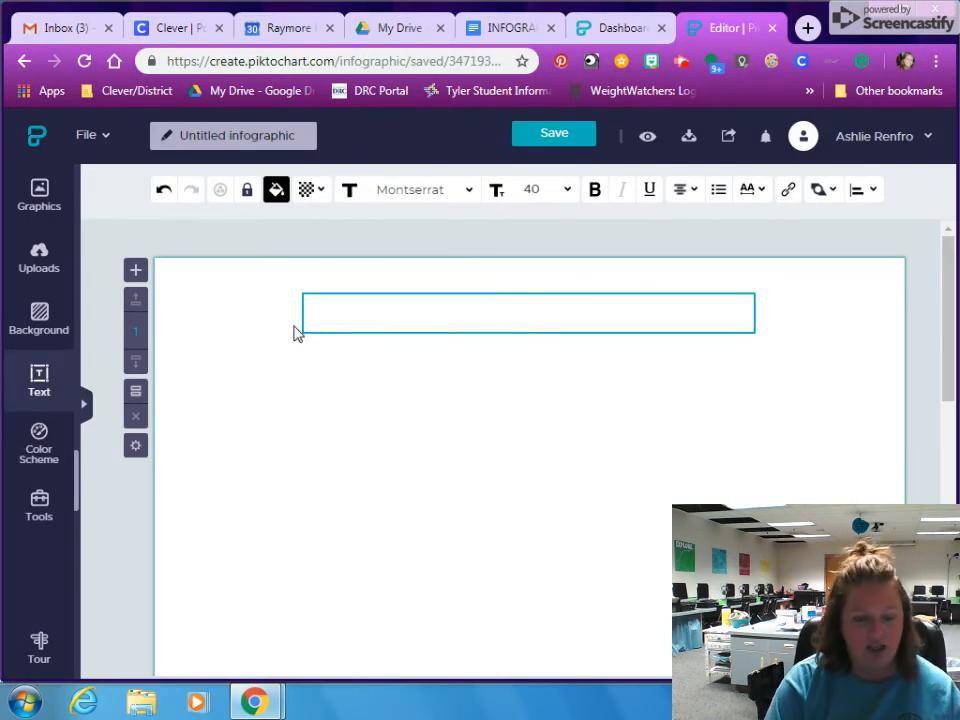
text(Hoil)
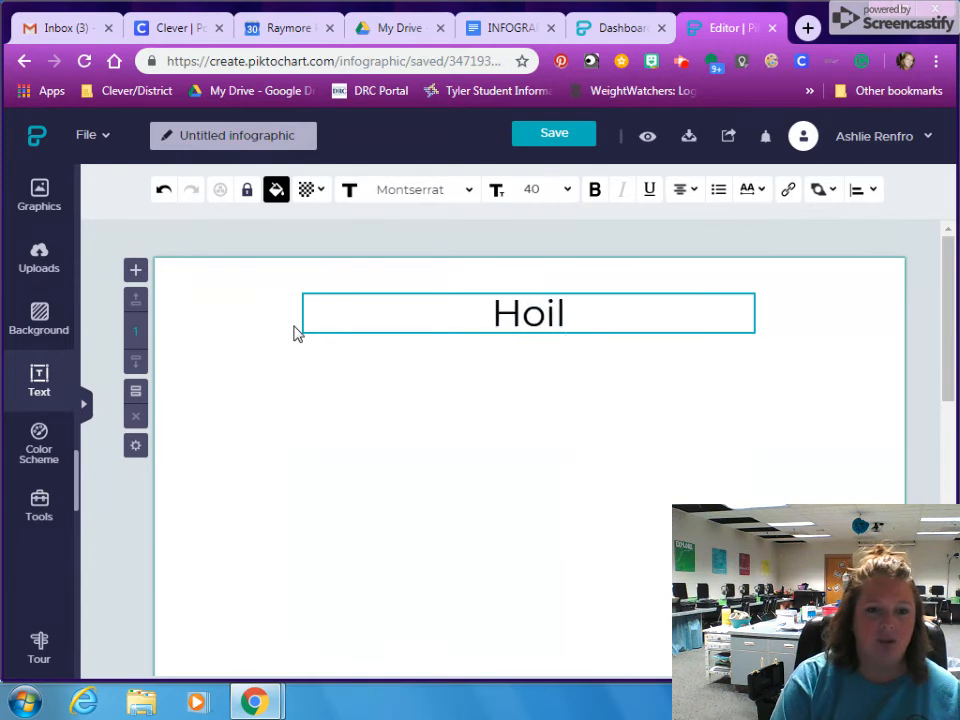
key(BackSpace)
key(BackSpace)
text(liday)
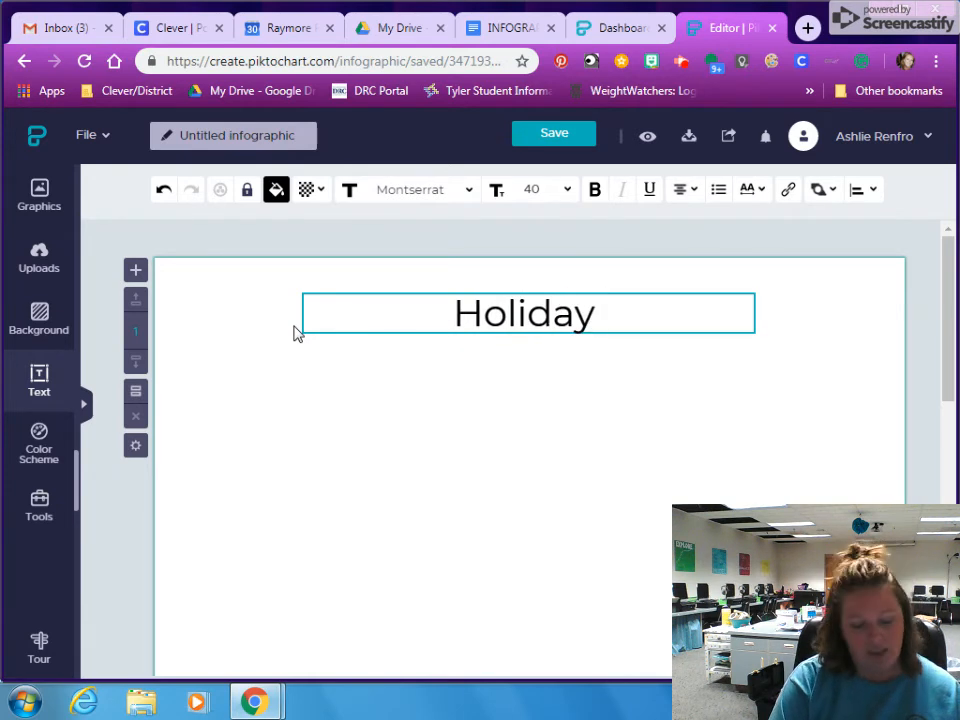
text( Shopping)
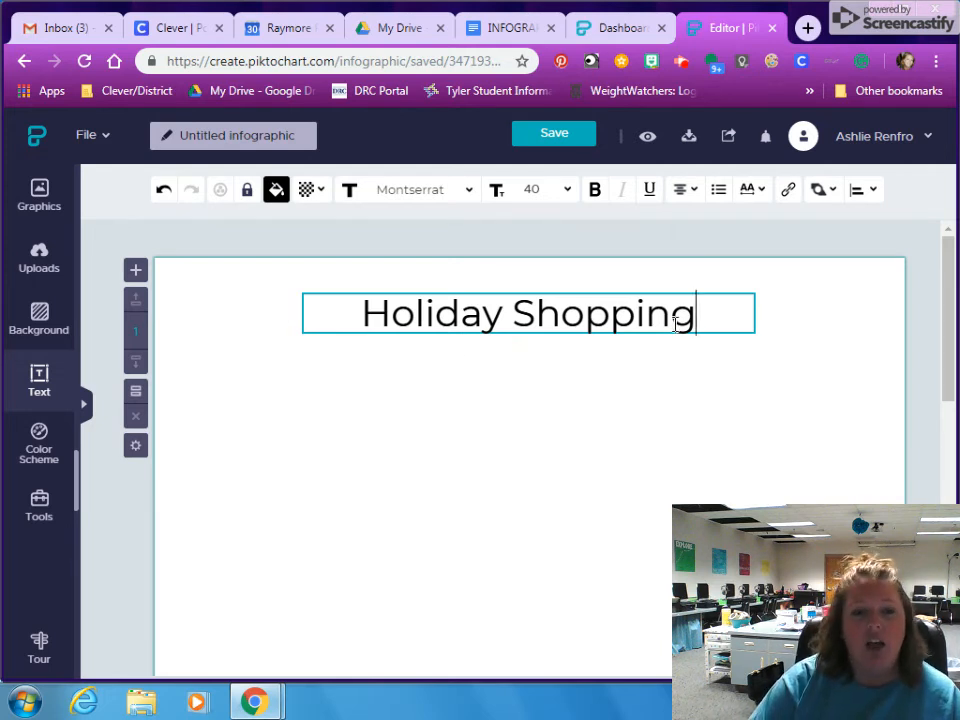
Lock the Holiday Shopping title in place and try to move it to test the lock
drag(697, 320, 330, 323)
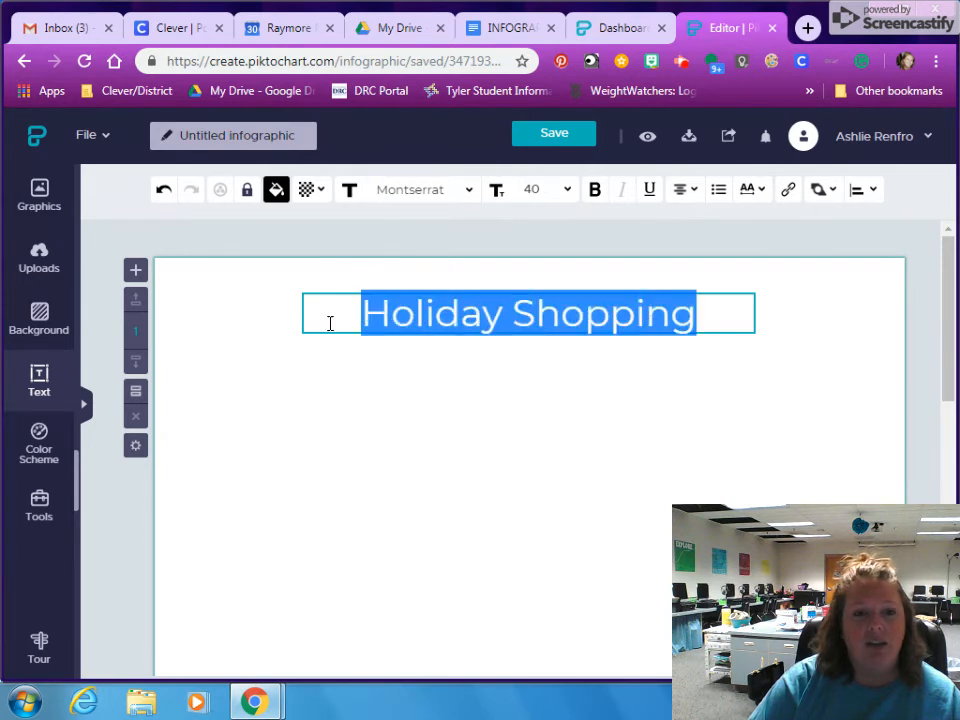
click(248, 200)
click(343, 411)
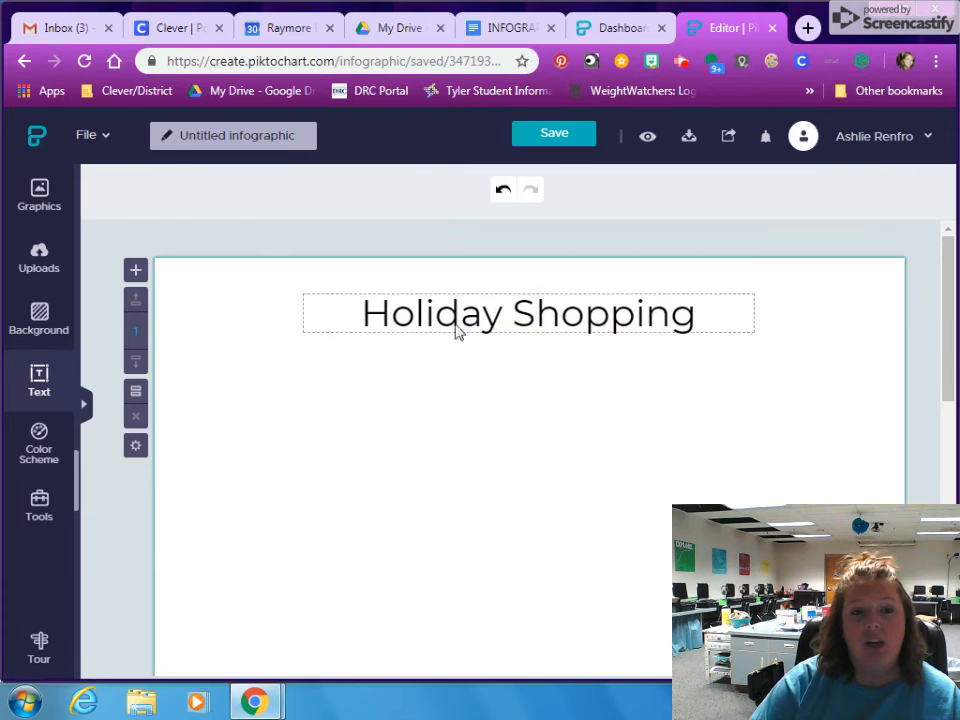
click(507, 317)
drag(503, 312, 583, 384)
click(627, 317)
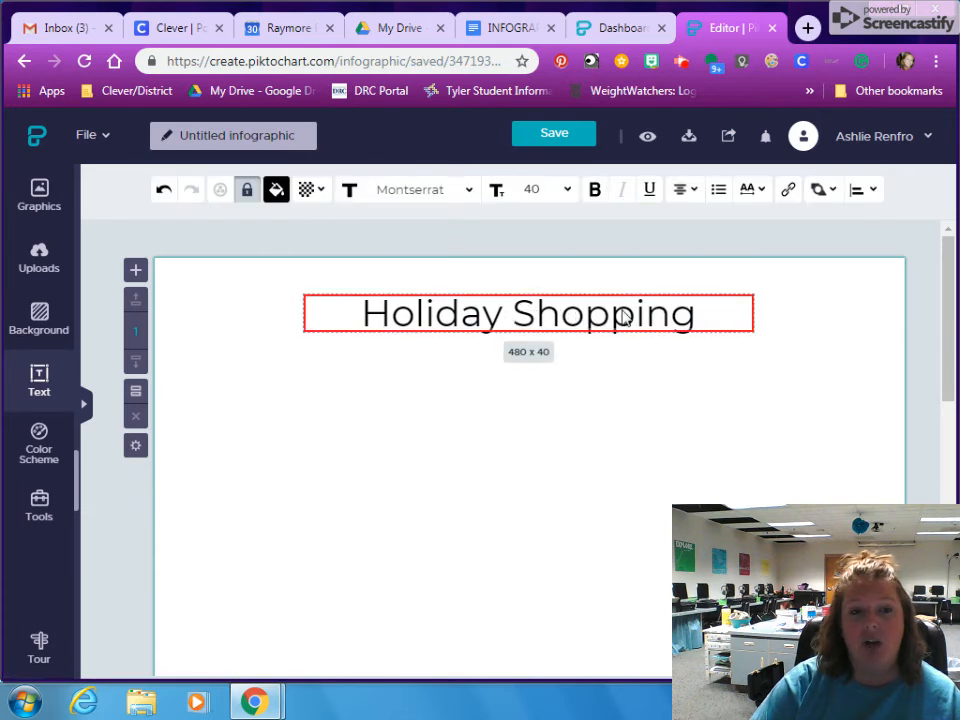
Try yellow on the Holiday Shopping title and settle on red (#D0021B) as its text color
click(277, 192)
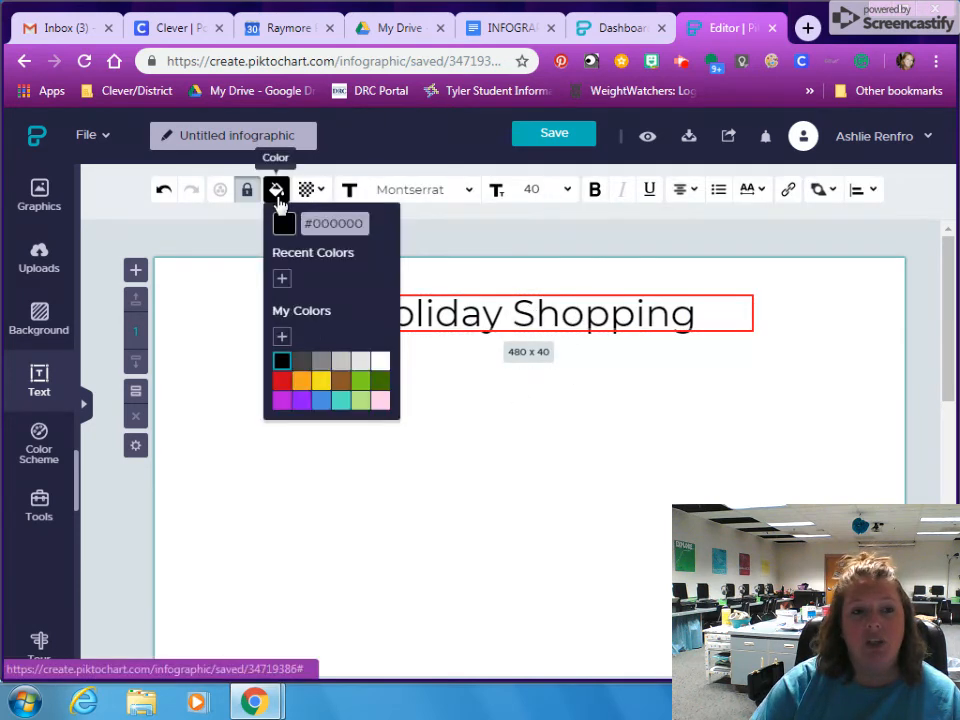
click(321, 381)
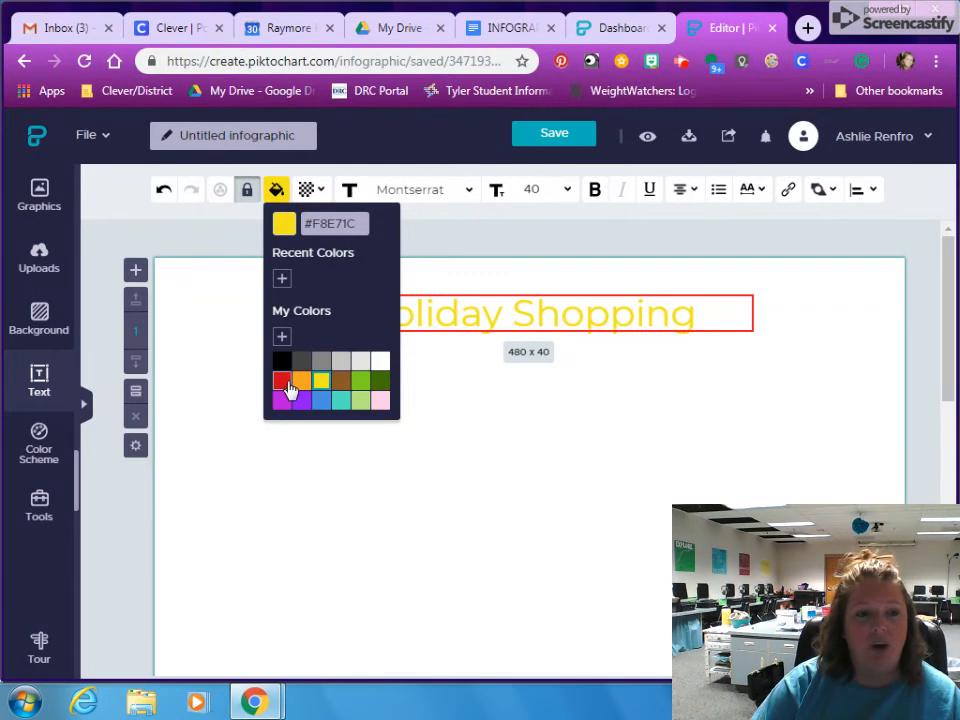
click(284, 384)
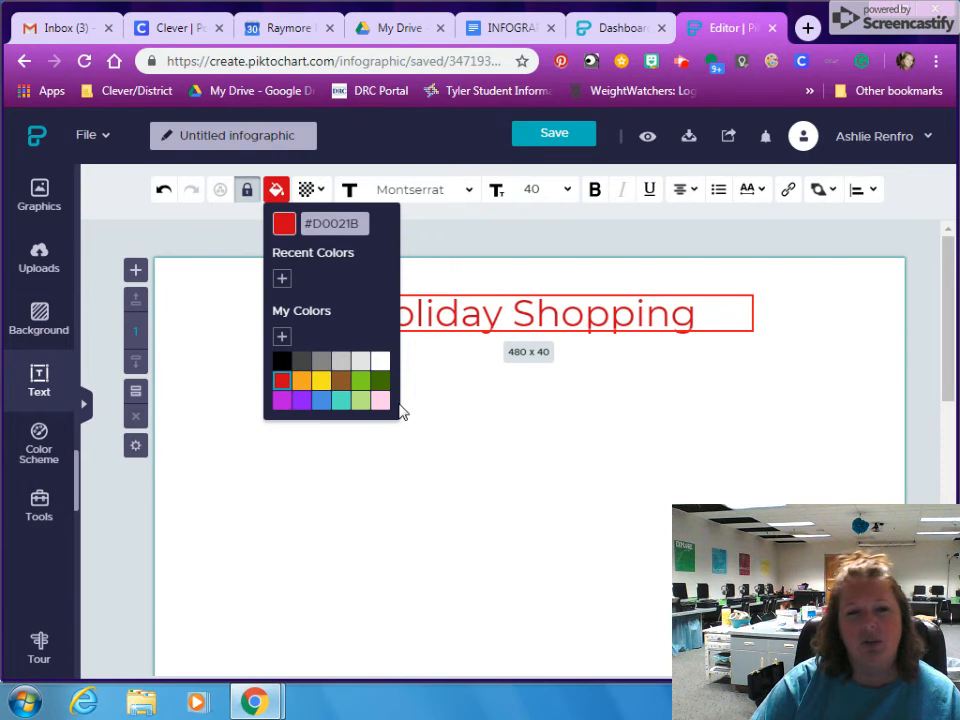
click(433, 406)
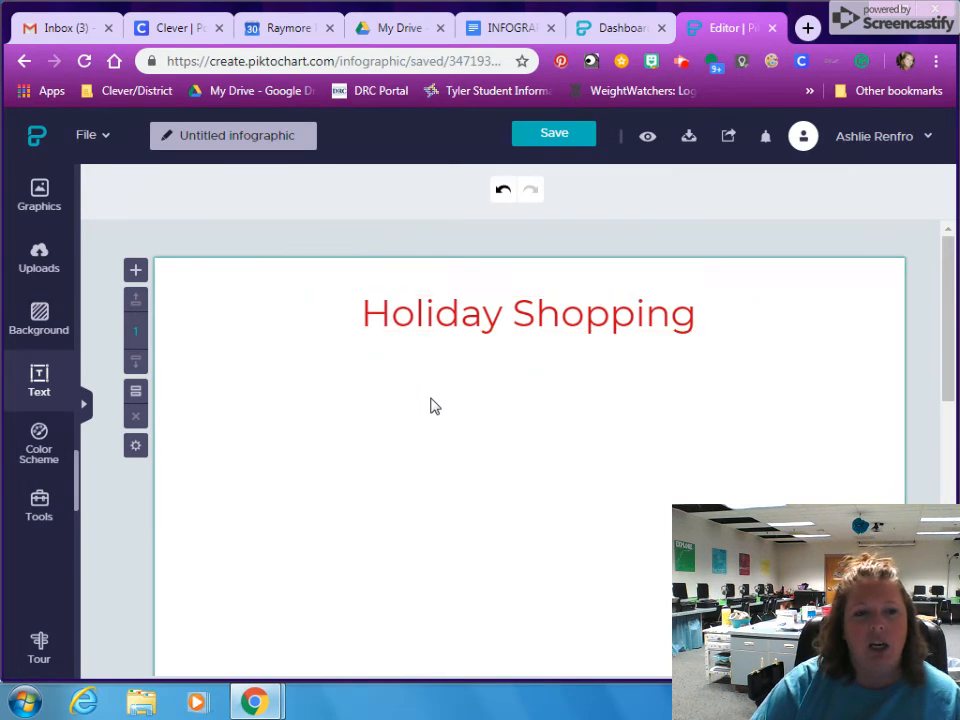
Lower the title's opacity to 26% and restore it to 100%
click(430, 322)
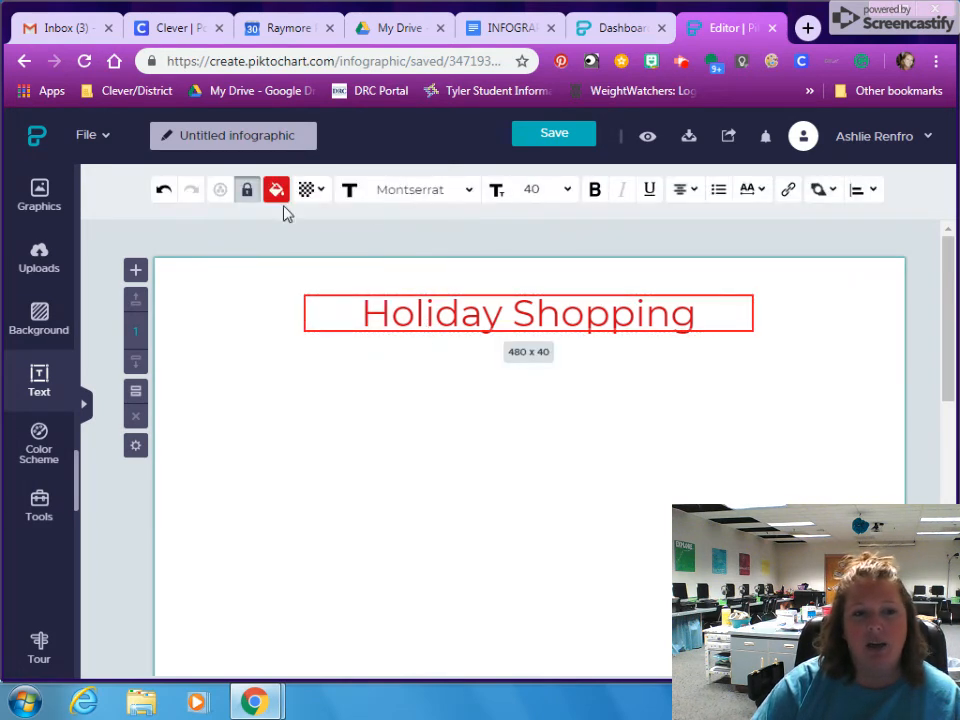
click(321, 193)
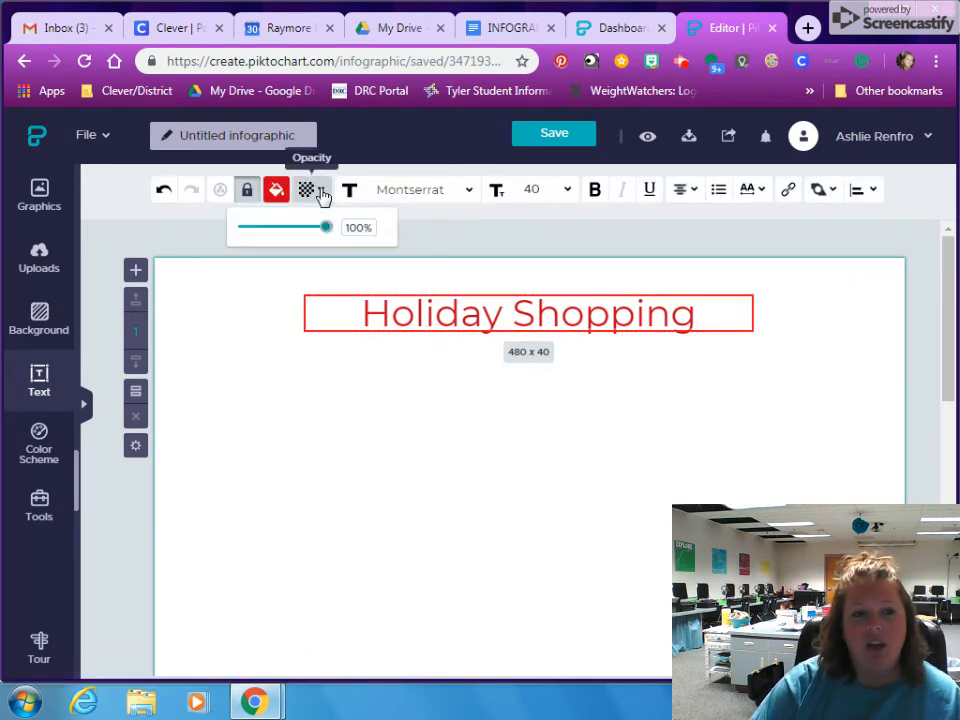
drag(330, 237, 268, 234)
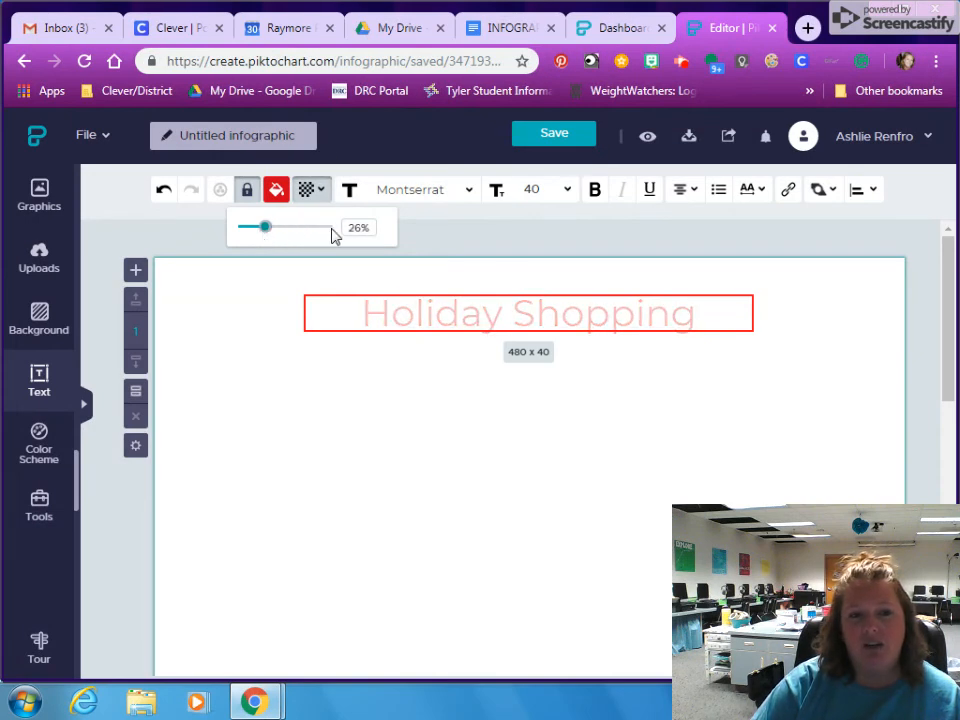
drag(274, 236, 339, 236)
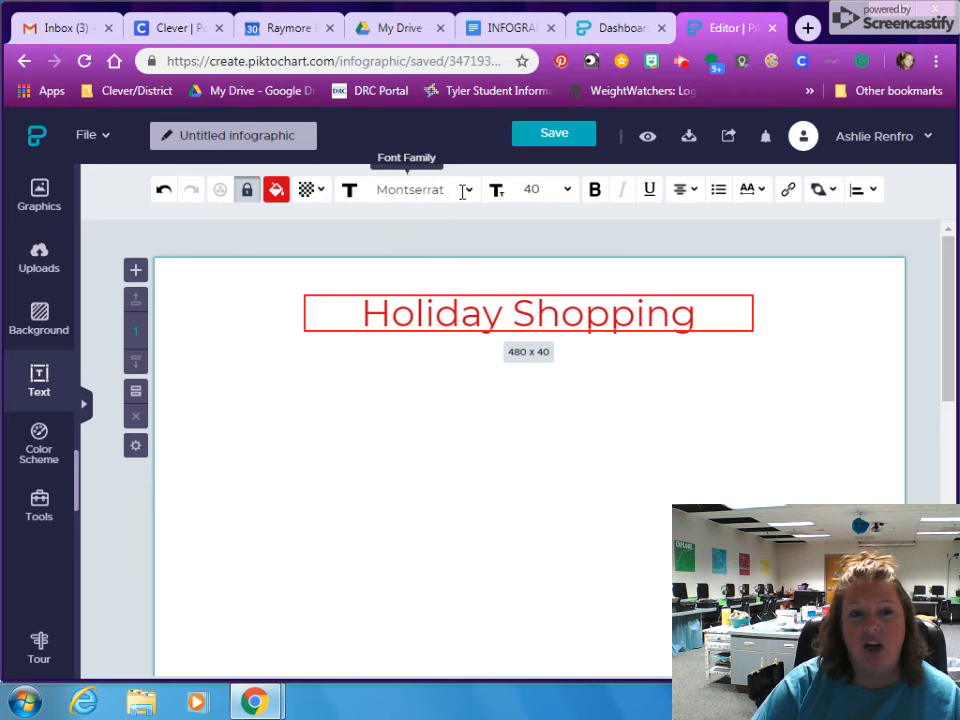
Try the Abel and Abril Fatface fonts on the title and set its font to Alfa Slab
click(360, 190)
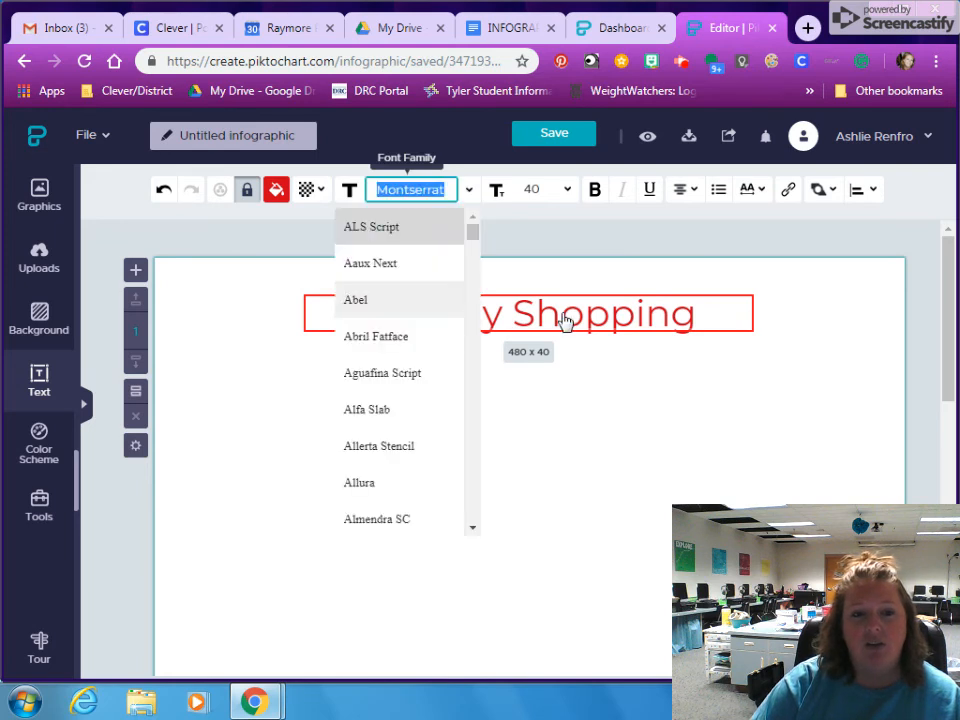
click(412, 291)
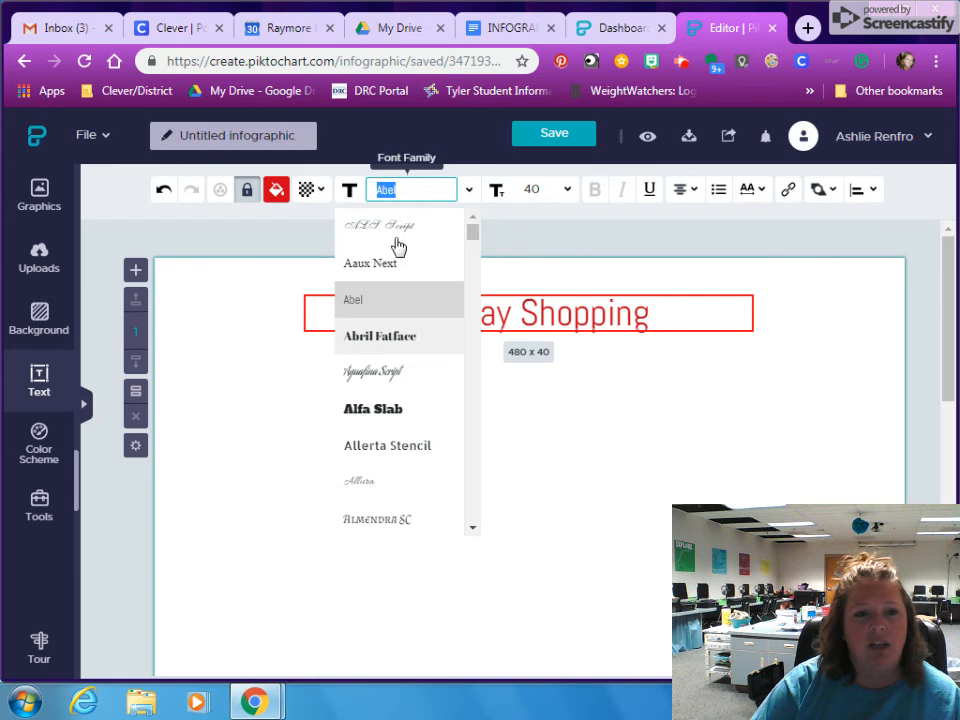
click(405, 233)
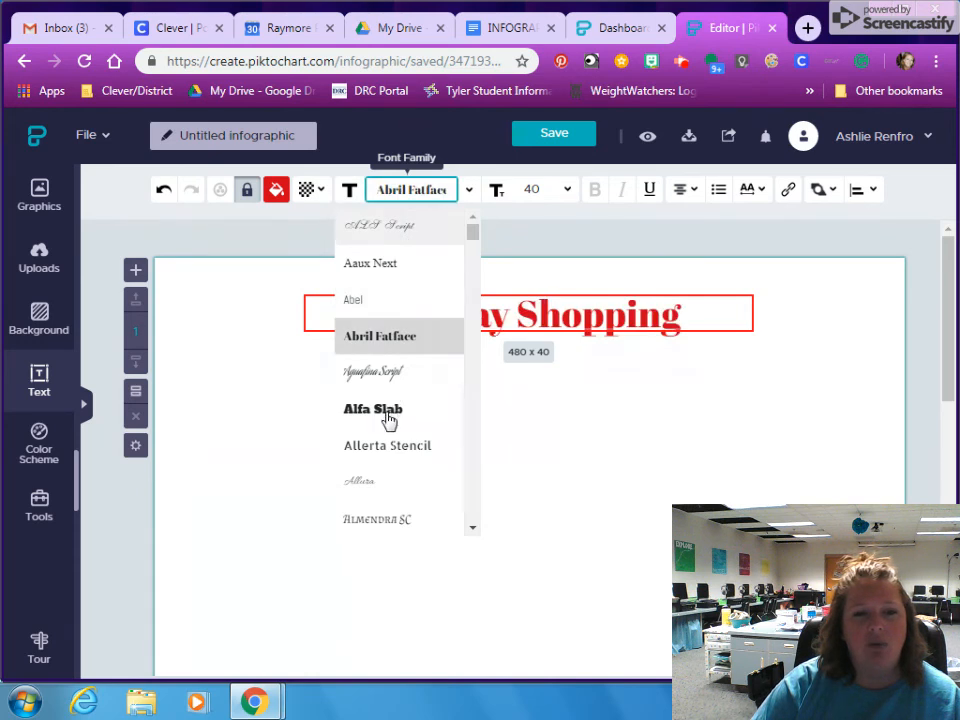
click(388, 418)
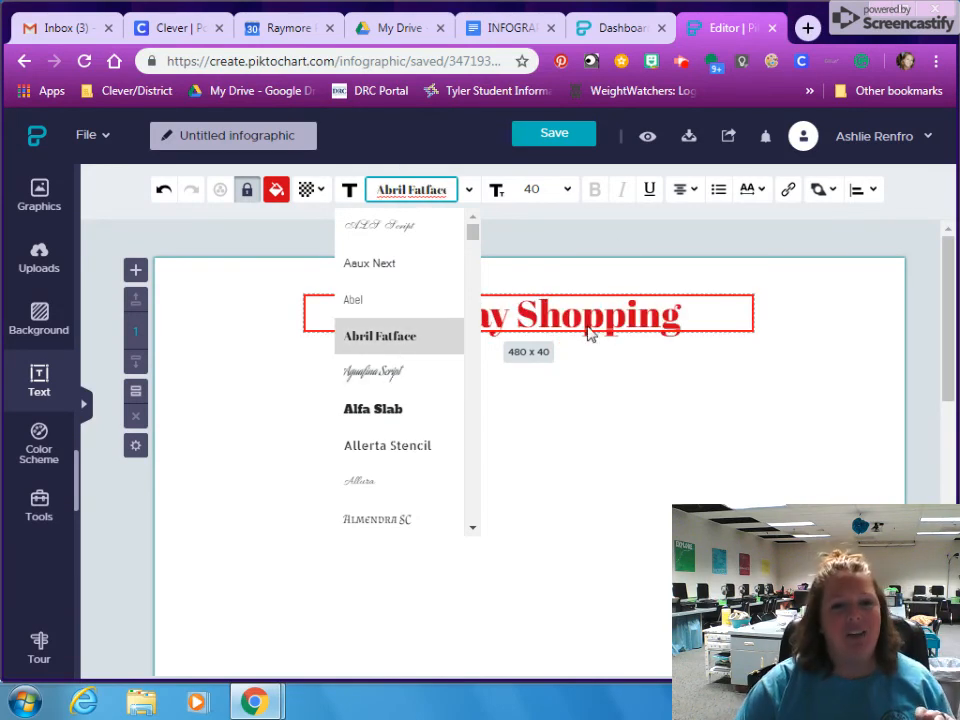
click(387, 414)
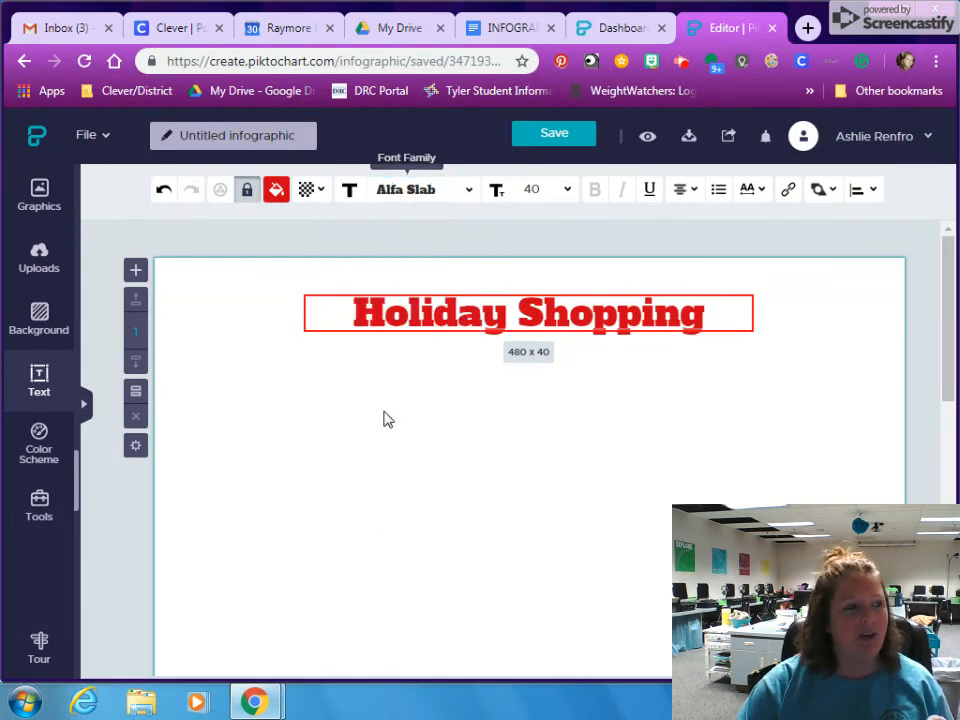